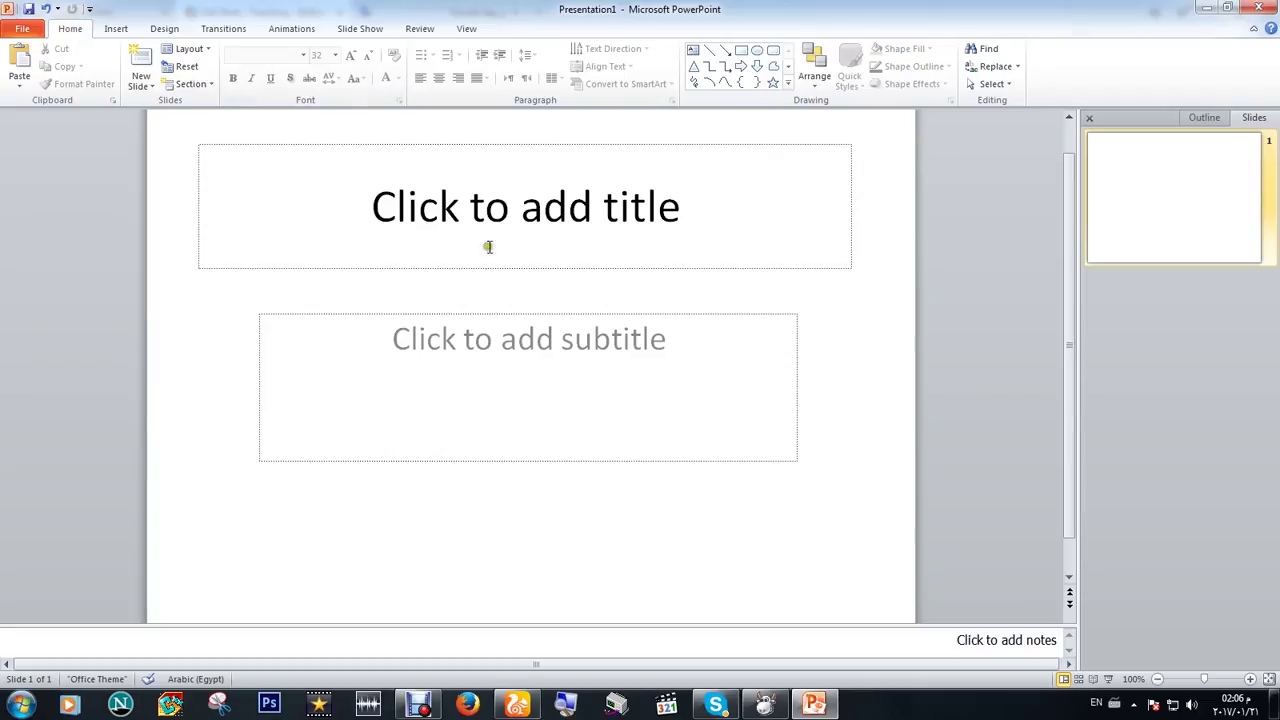
Step: Enter the title placeholder and open the font colour choices, then dismiss them unchanged
left_click(440, 215)
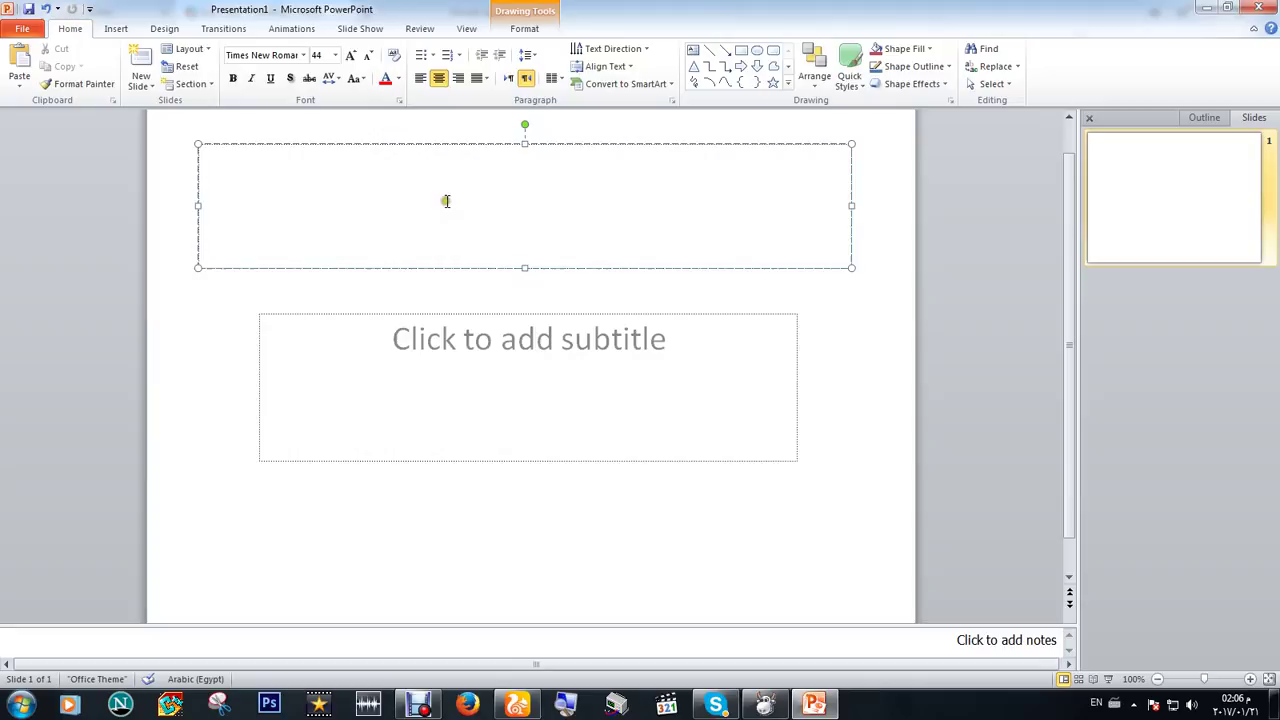
left_click(399, 80)
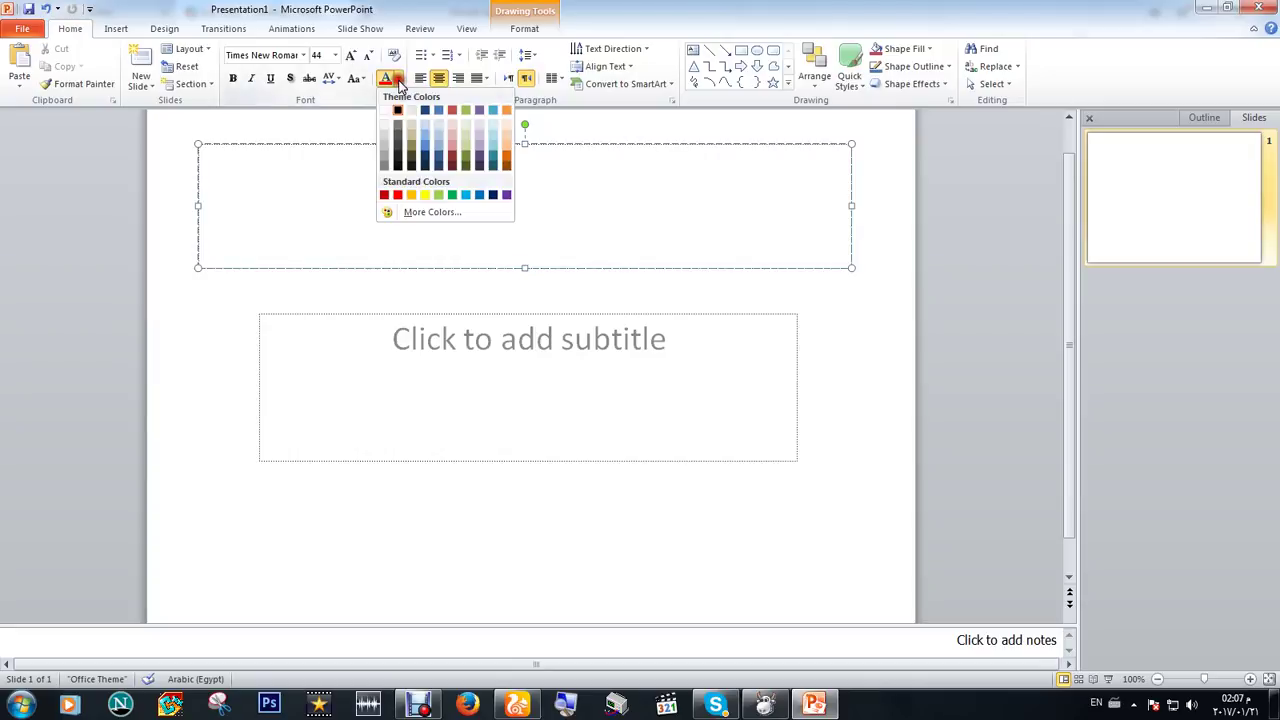
left_click(312, 172)
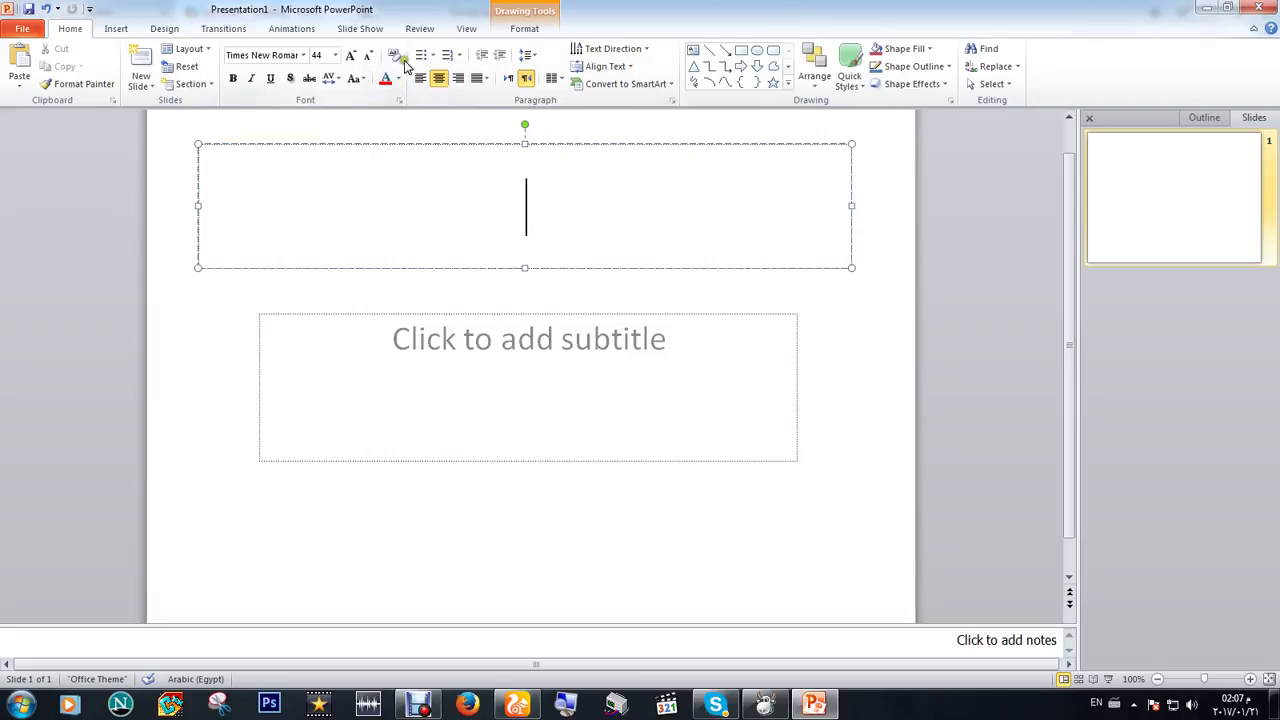
Step: Delete the title placeholder from the slide
left_click(118, 30)
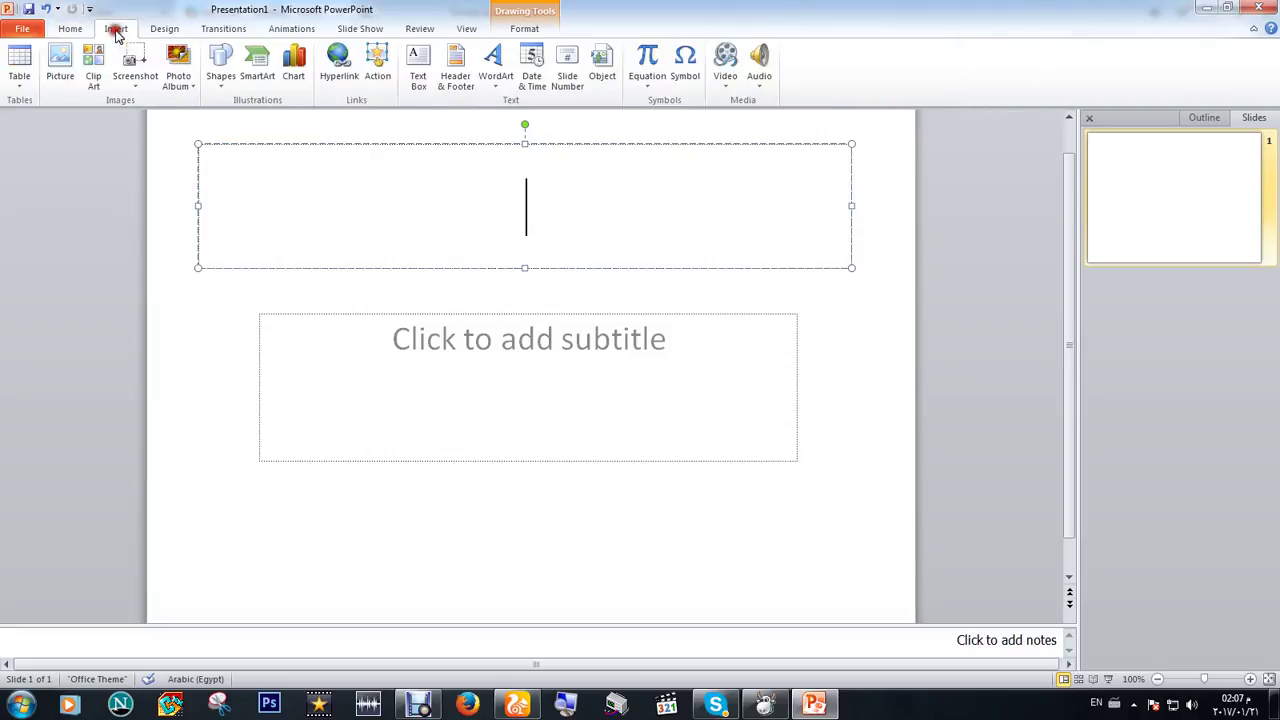
left_click(389, 148)
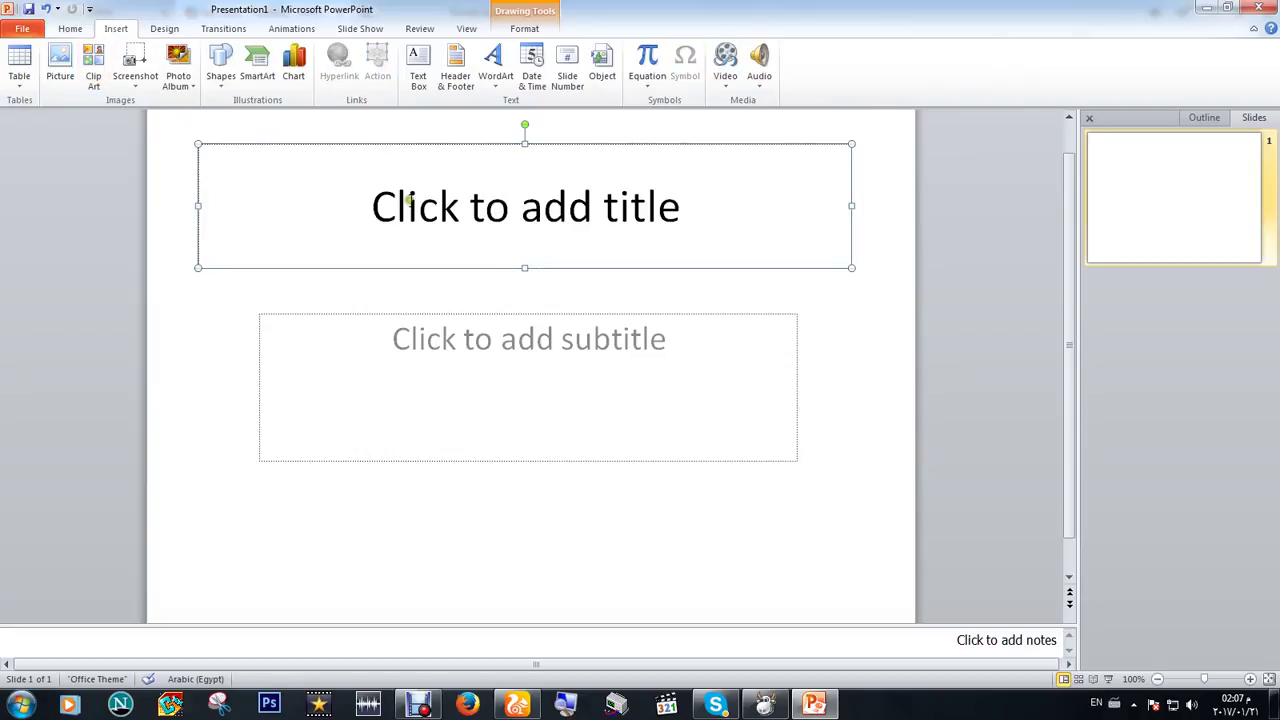
key("Delete")
Step: Delete the subtitle placeholder from the slide
left_click(450, 345)
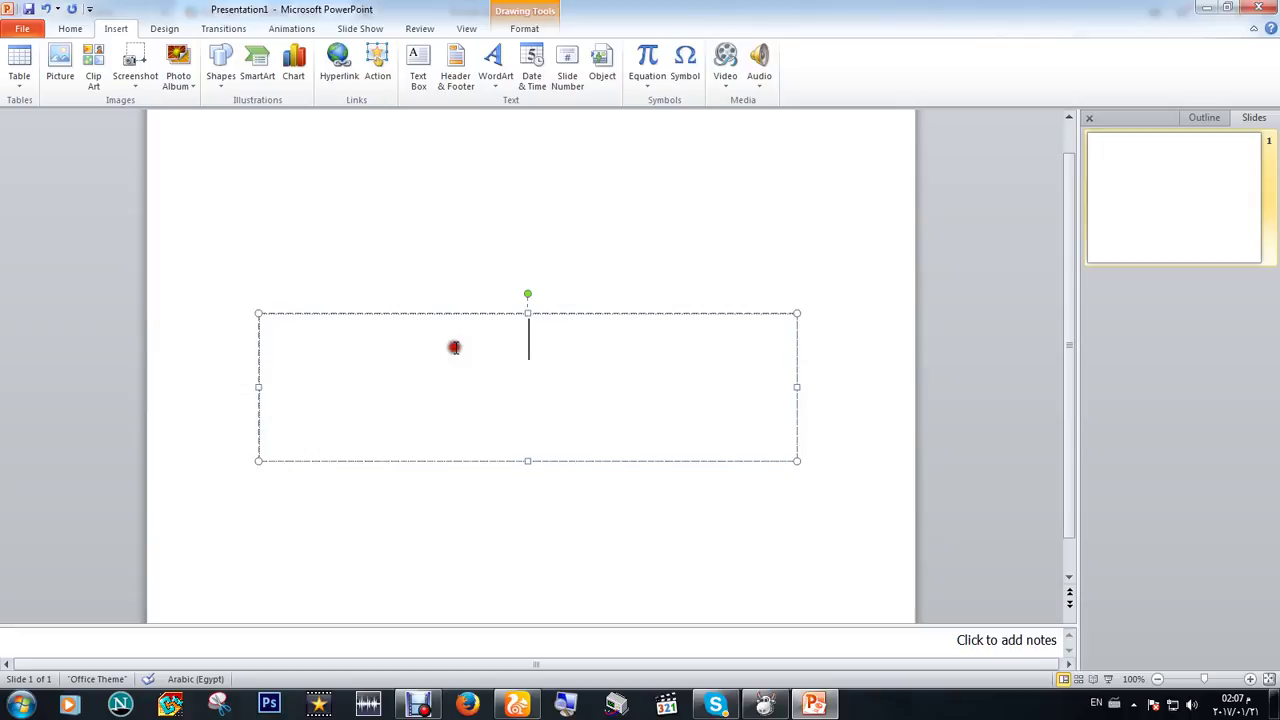
left_click(455, 314)
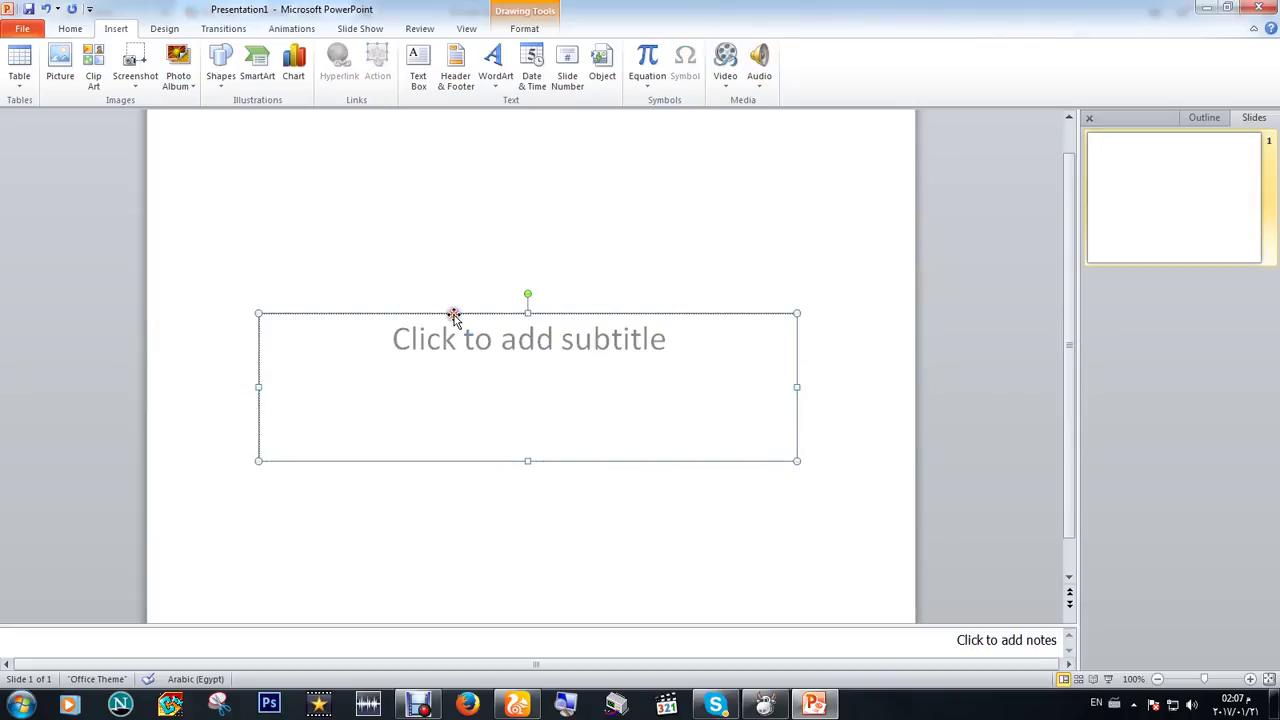
key("Delete")
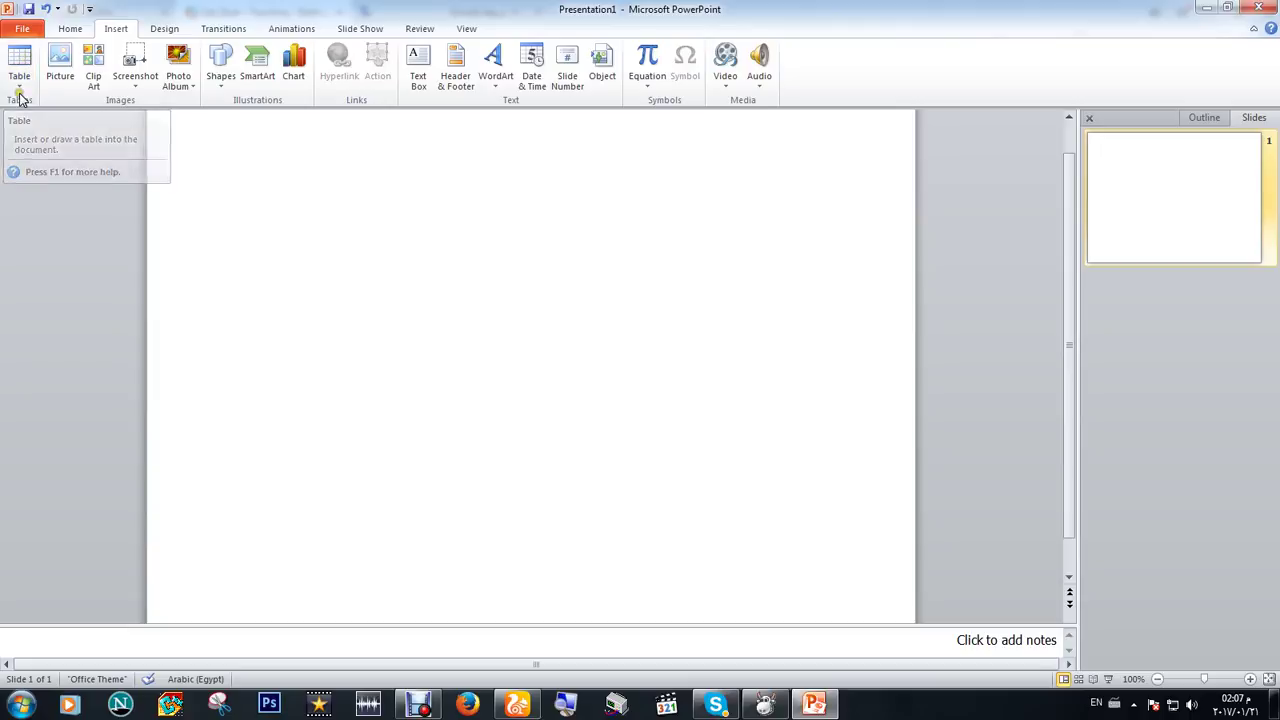
Step: Bring up the Insert > Table grid, previewing a four-column, three-row table
left_click(19, 86)
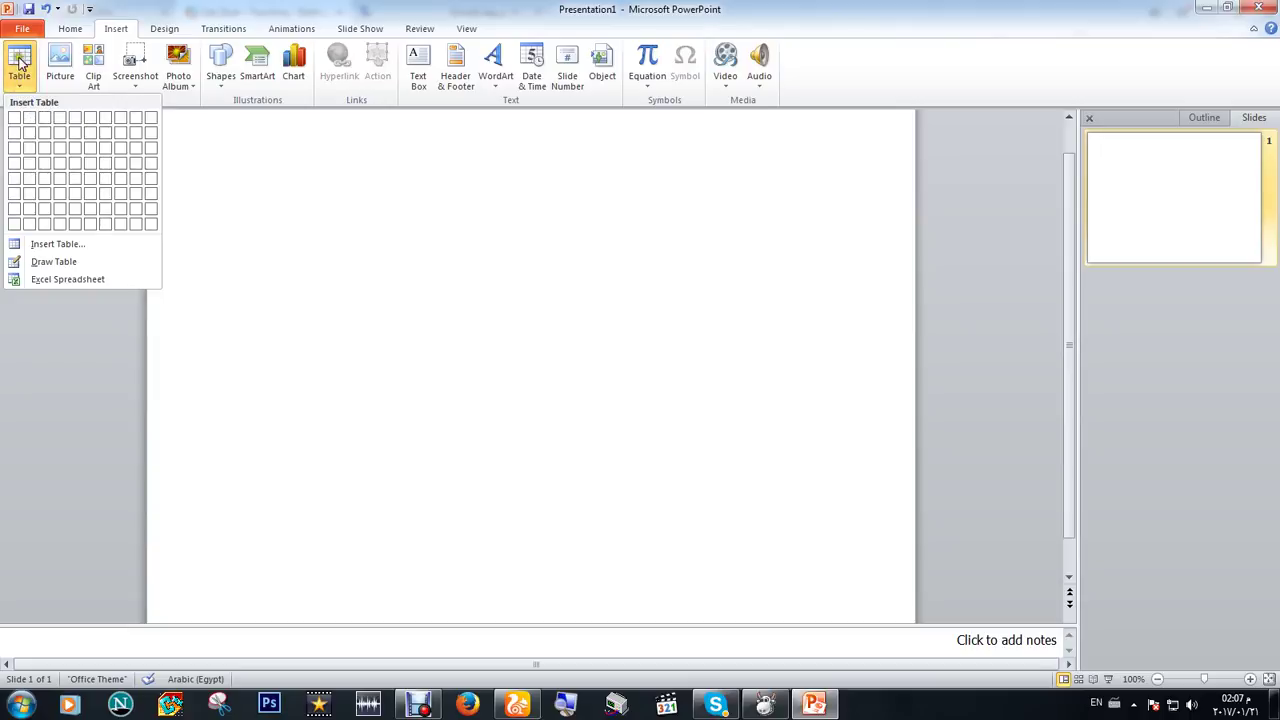
left_click(20, 60)
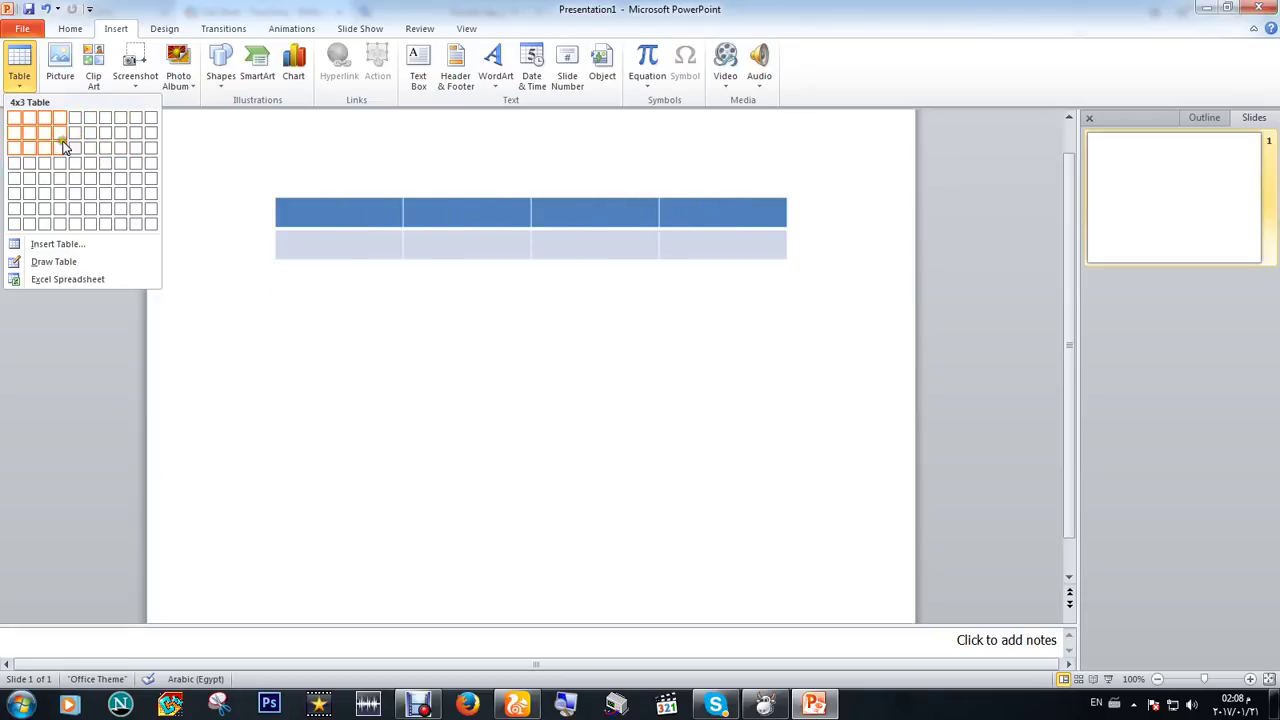
Step: Insert the blue three-column, four-row table and enter 'Date' and 'time' headers
left_click(45, 163)
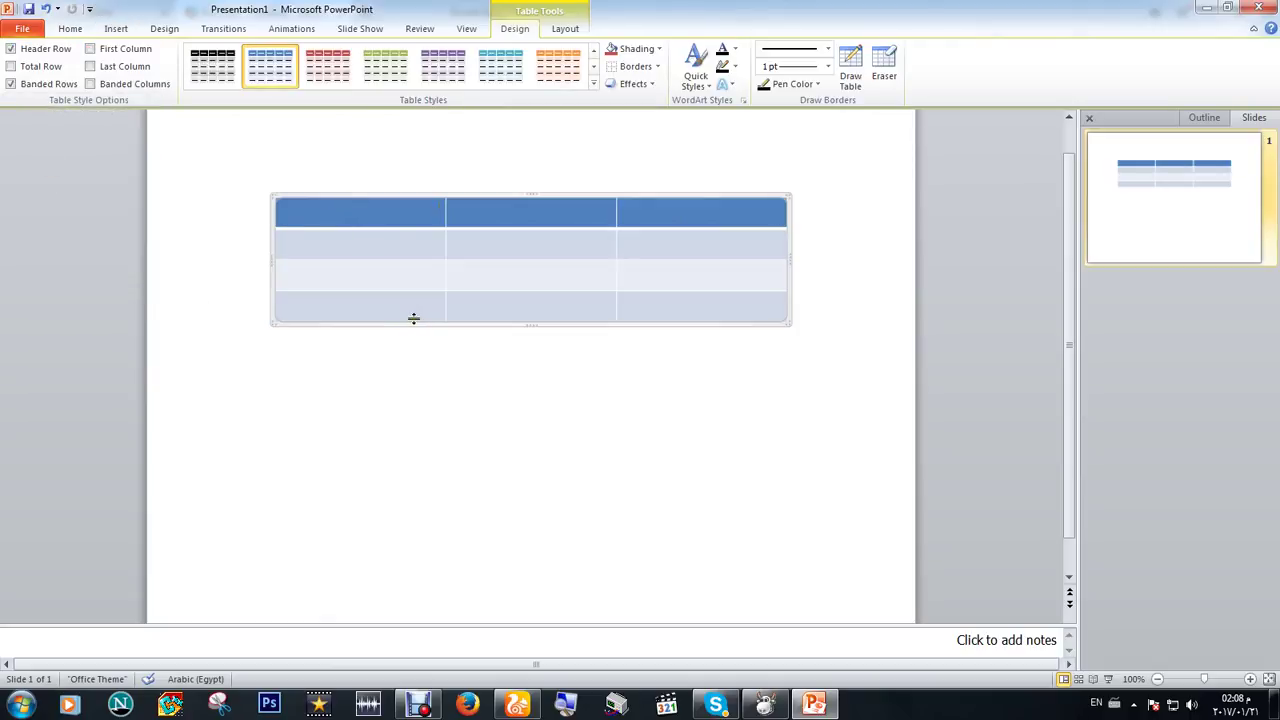
type("D")
type("ate")
left_click(489, 221)
type("me")
type("time")
left_click(652, 208)
Step: Select cells in the table's first and second columns, then return to the Insert ribbon
left_click(340, 246)
left_click(349, 276)
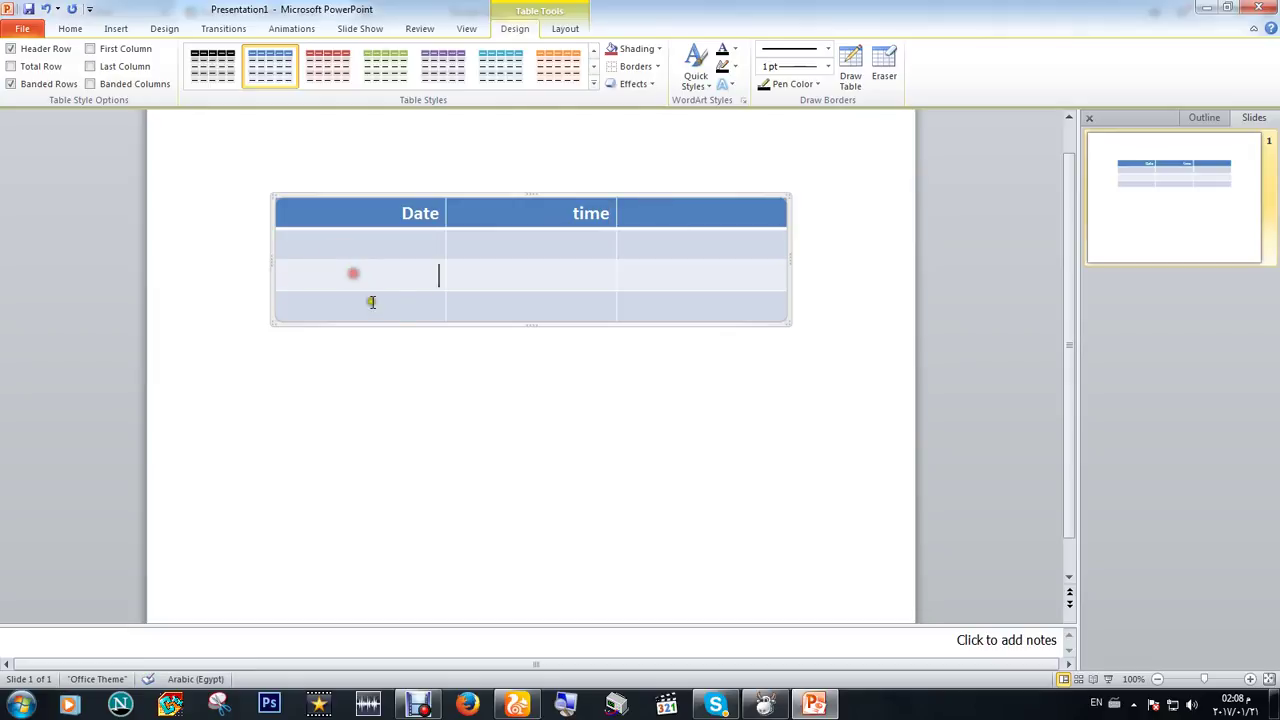
left_click(373, 306)
left_click(388, 240)
left_click(611, 241)
left_click(600, 263)
left_click(596, 300)
left_click(115, 28)
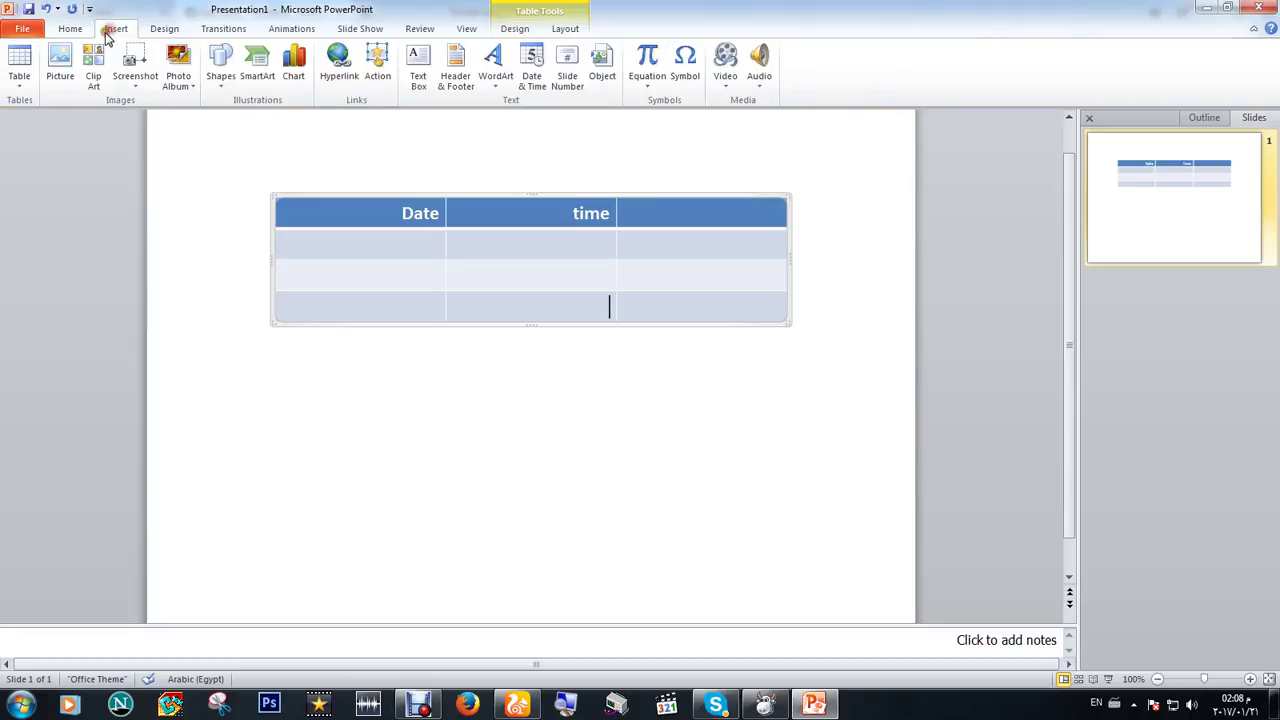